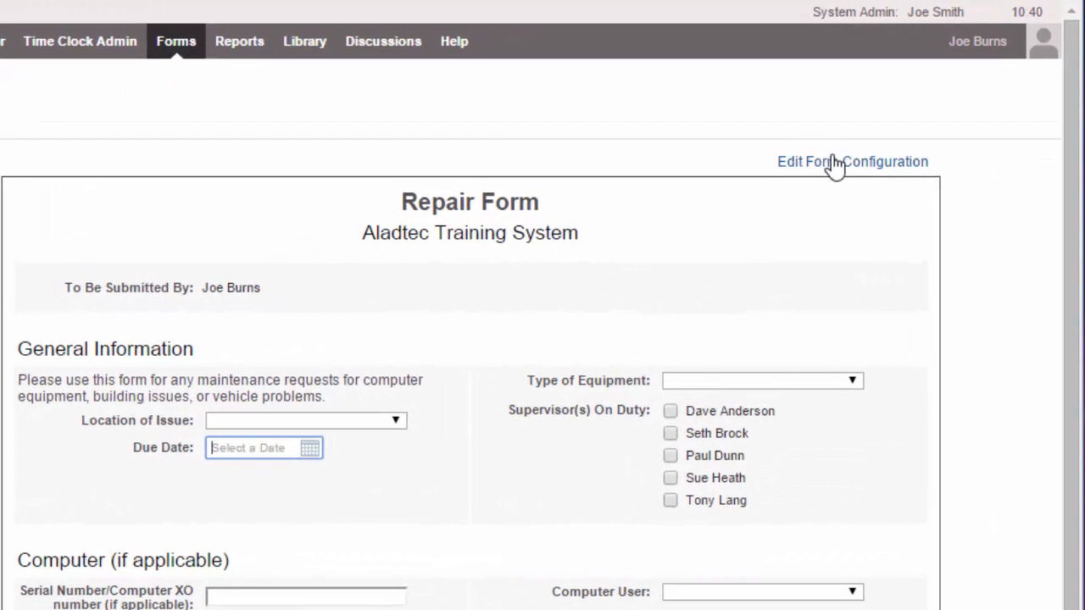
Step: Open the Repair Form's configuration for editing
click(856, 162)
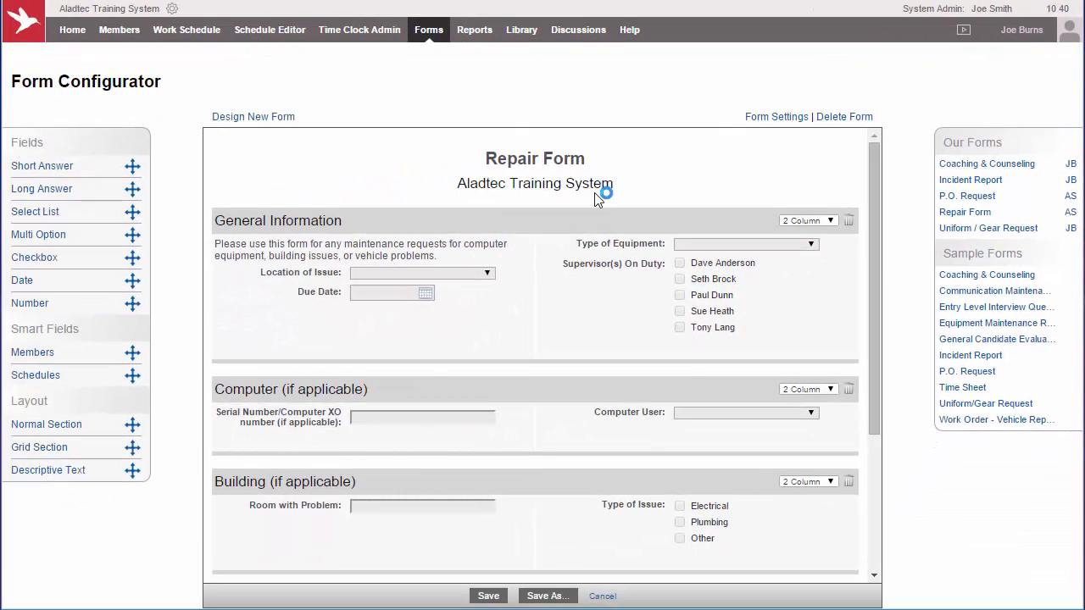
mouse_move(779, 245)
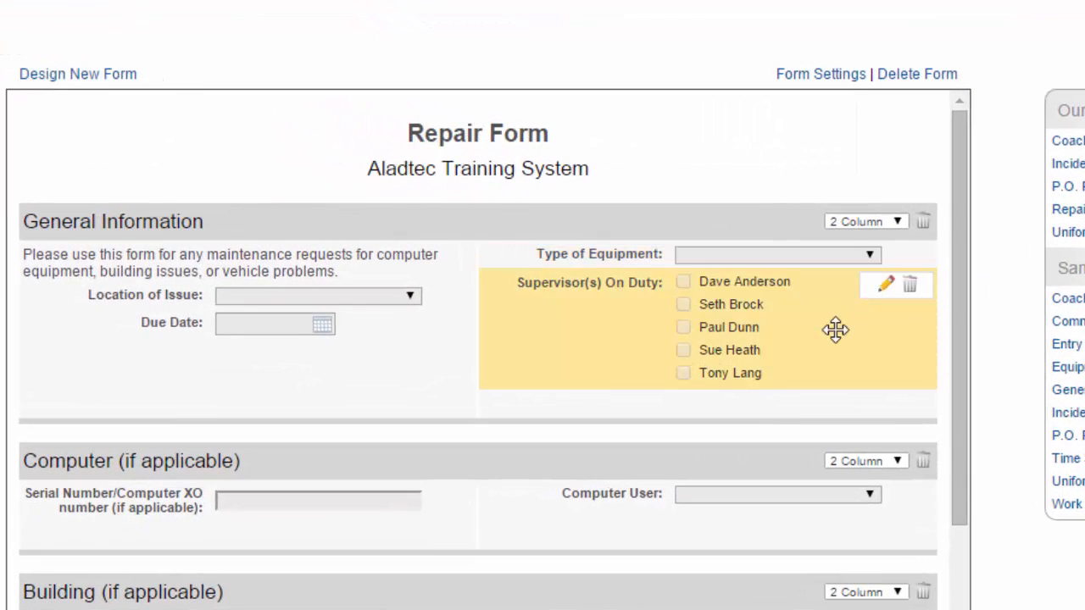
mouse_move(314, 333)
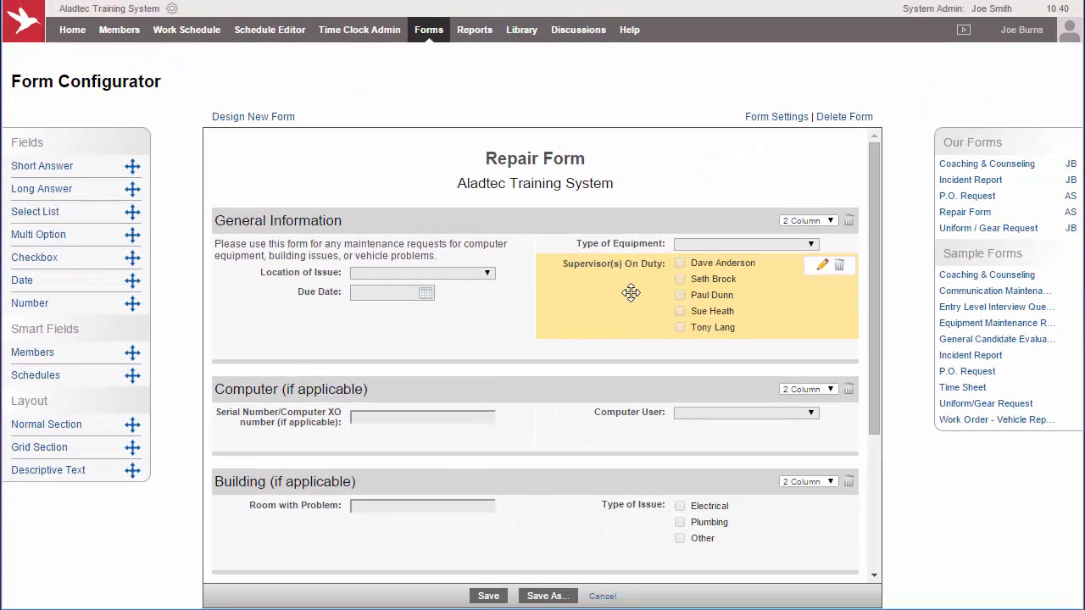
Step: Add a notification to the Computer Equipment option of the Type of Equipment list, sent to the third individual member listed
click(822, 247)
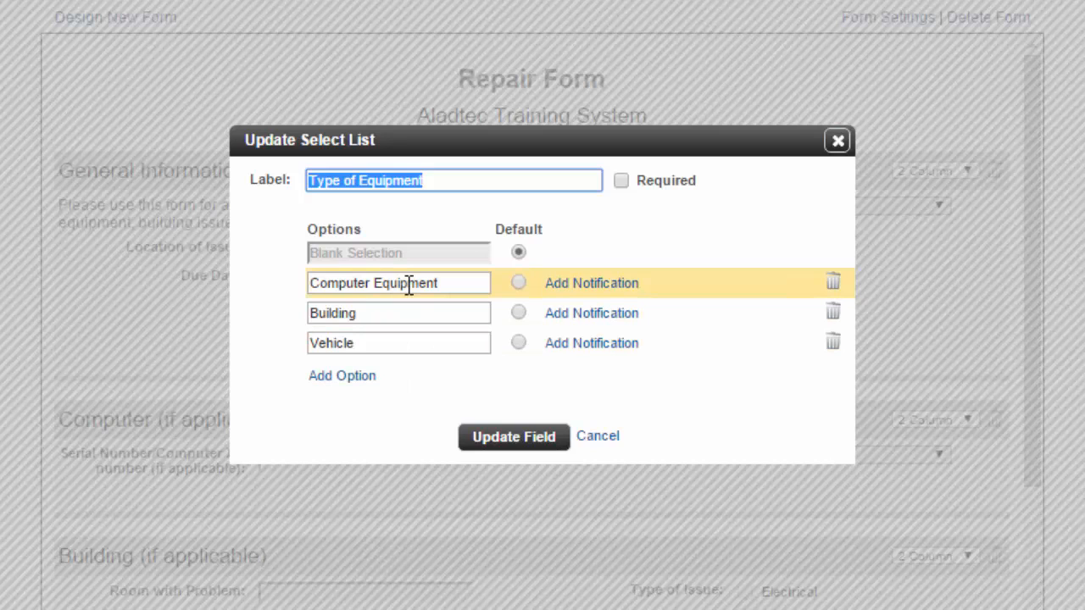
click(584, 285)
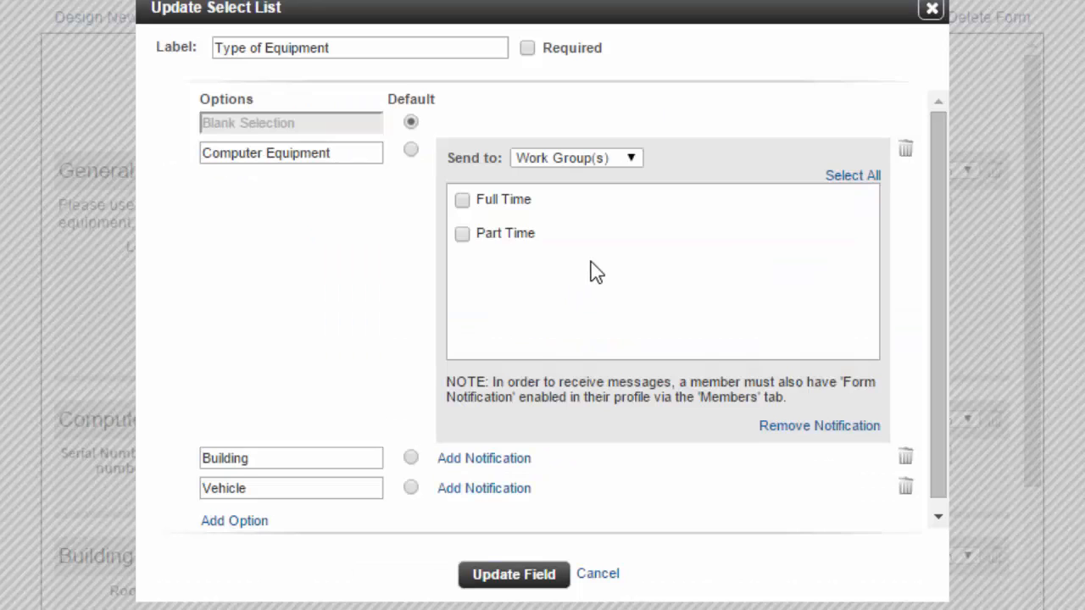
click(584, 159)
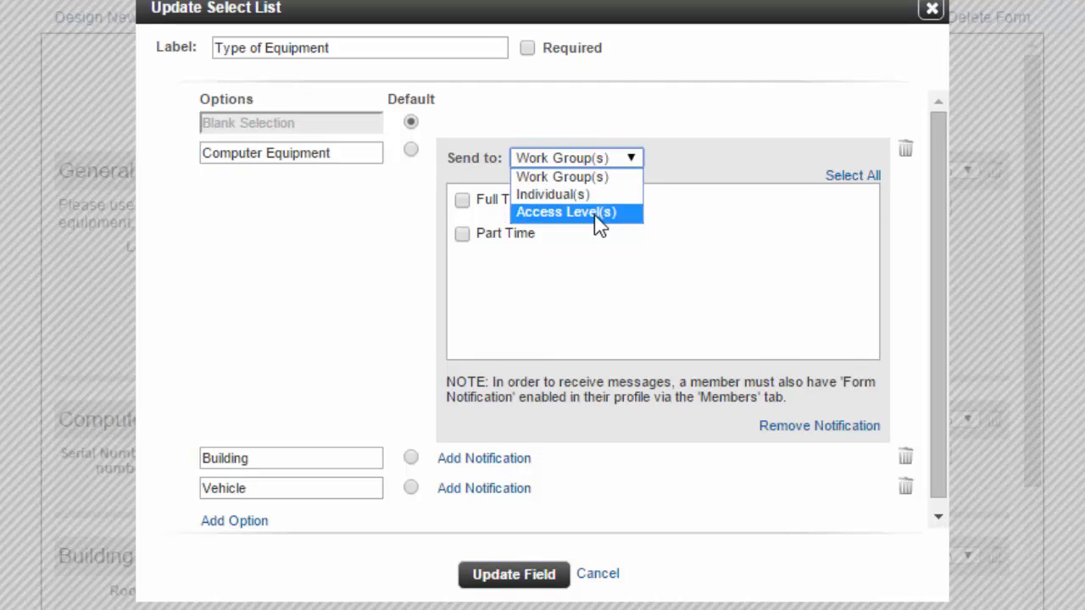
click(581, 198)
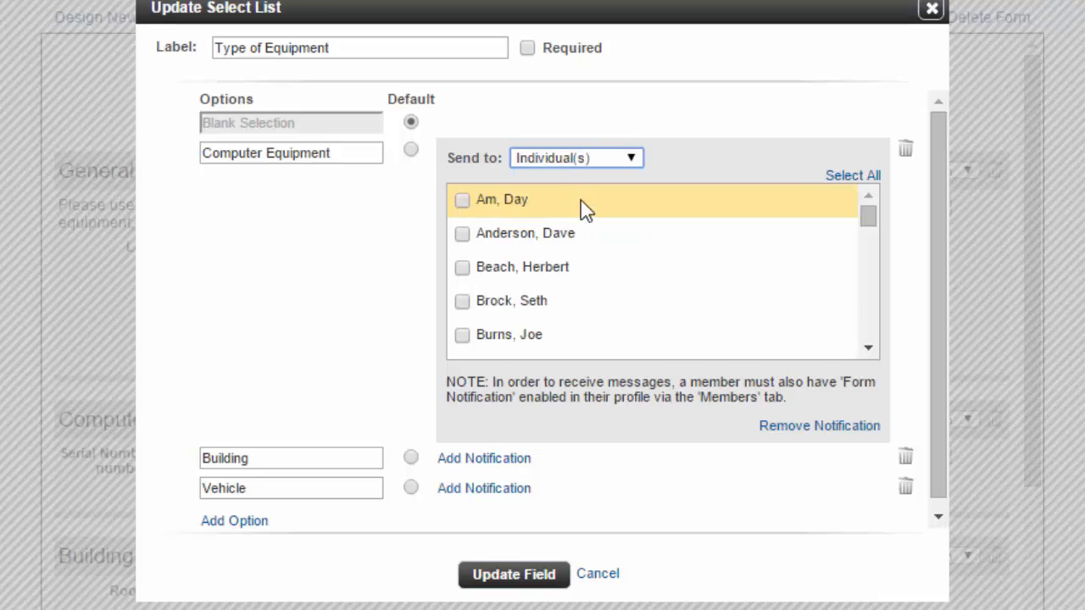
click(462, 269)
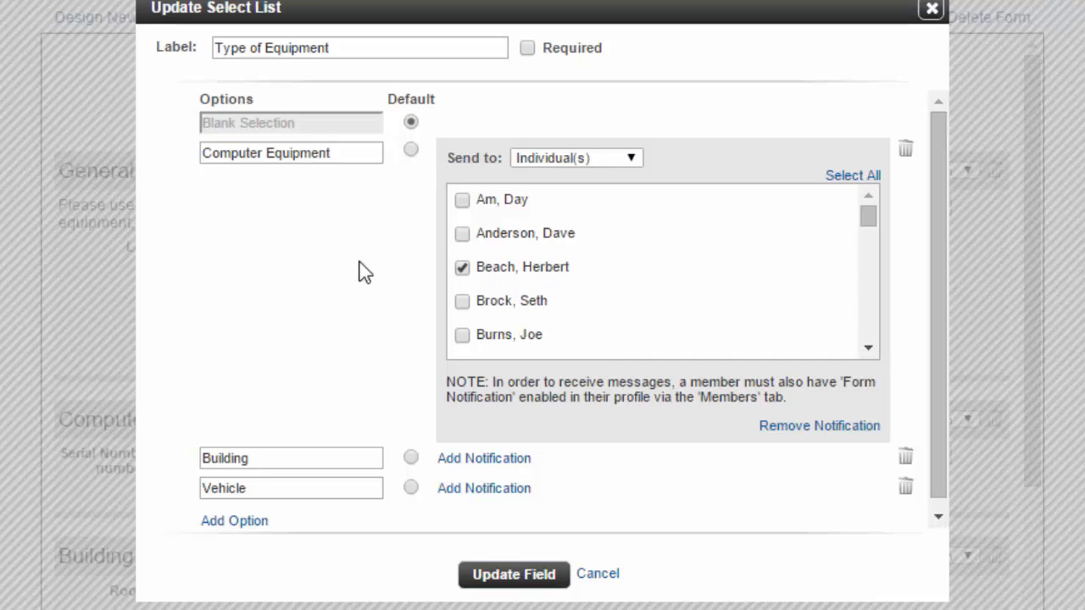
Step: Add a notification to the Building option, sent to the second individual member listed
click(482, 461)
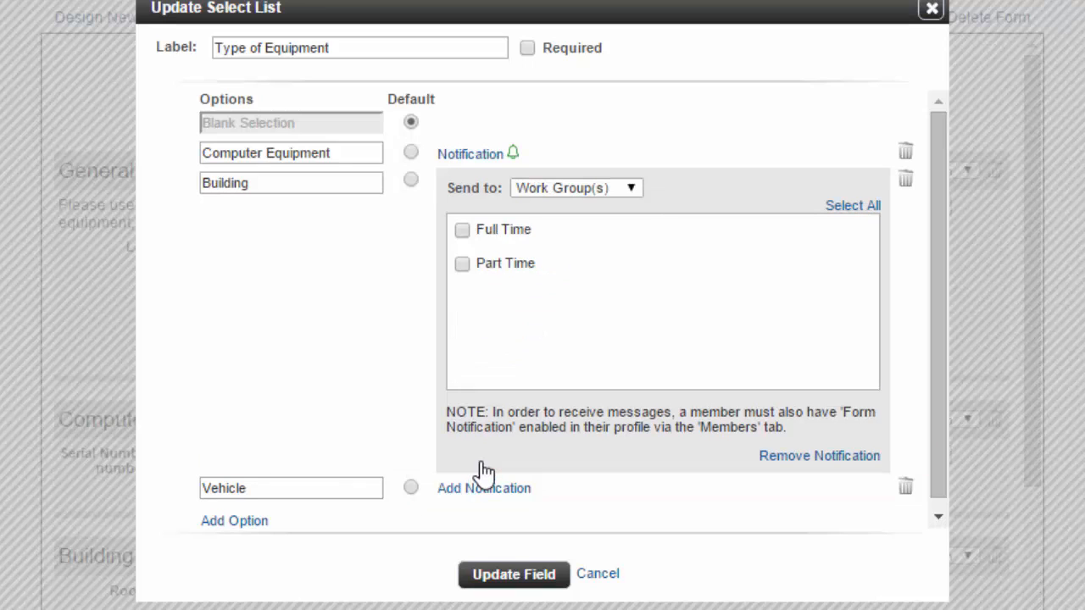
click(593, 190)
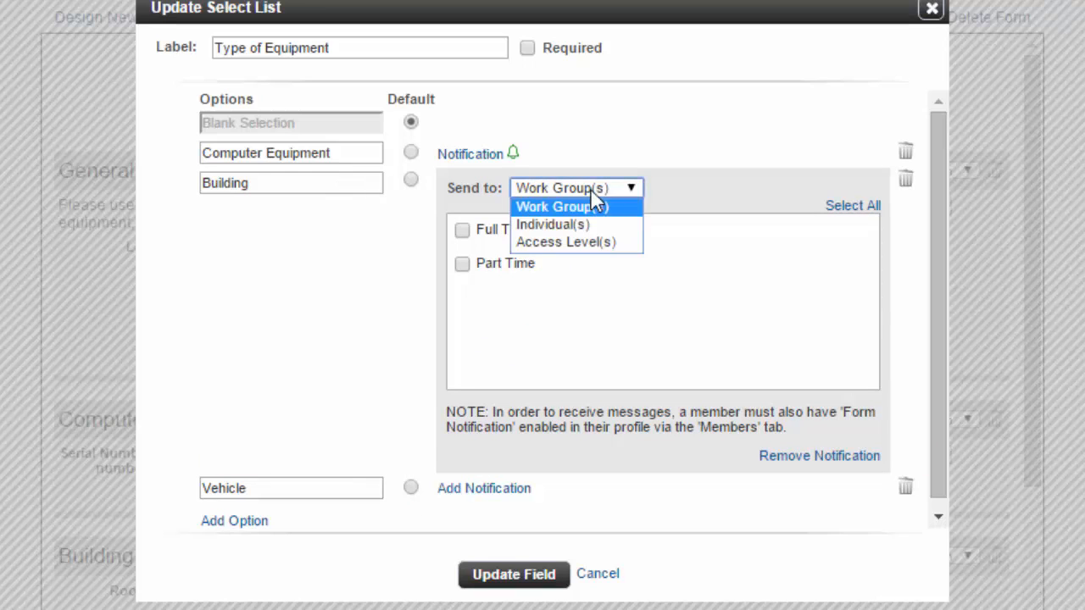
click(582, 225)
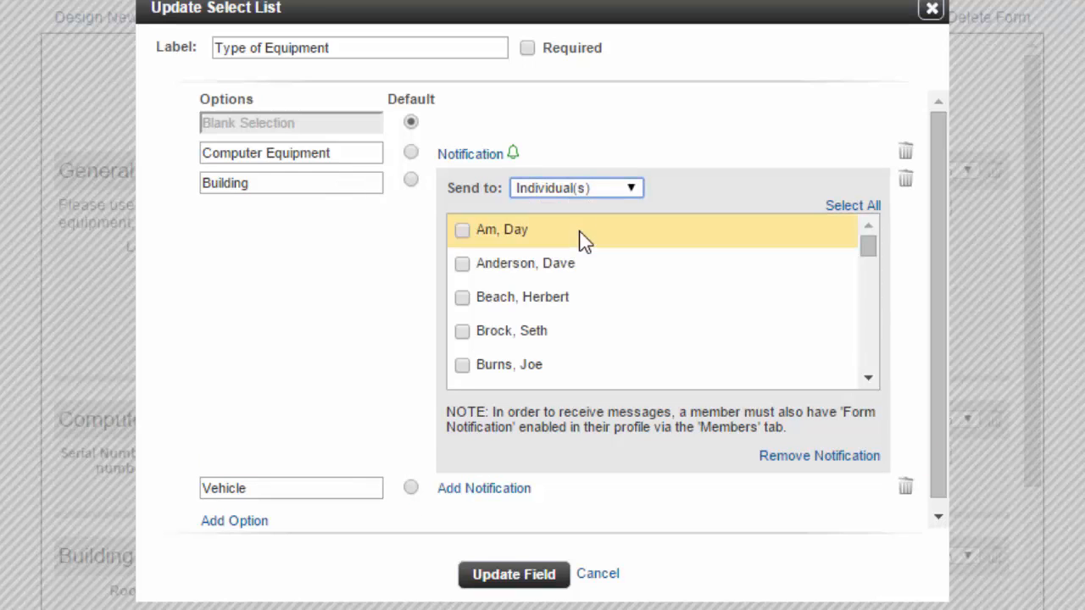
click(461, 264)
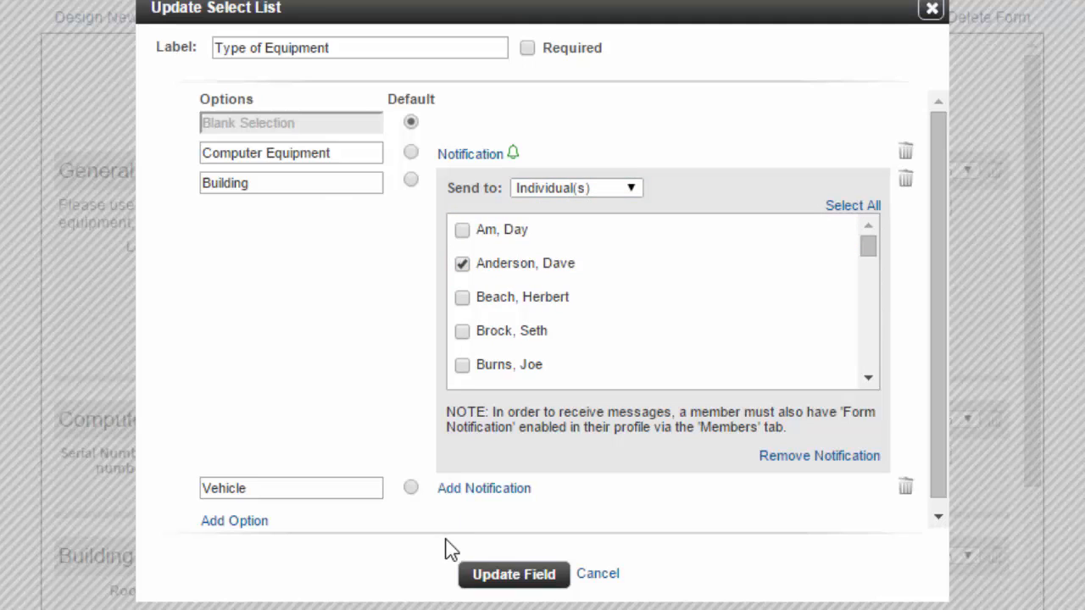
Step: Add a notification to the Vehicle option, sent to the fifth individual member listed, and update the Type of Equipment field
click(473, 492)
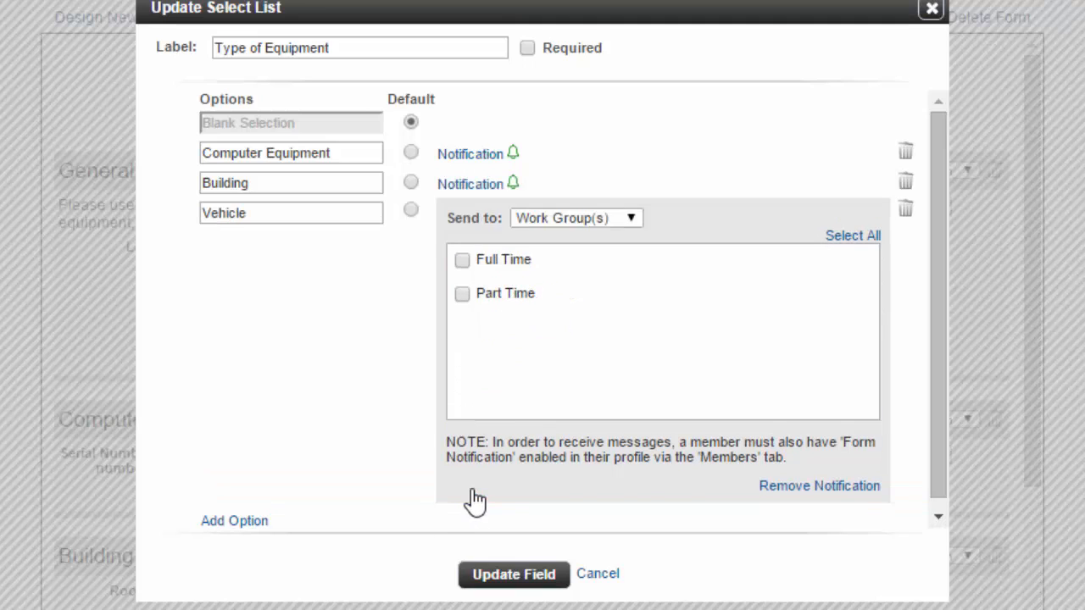
click(575, 226)
click(572, 255)
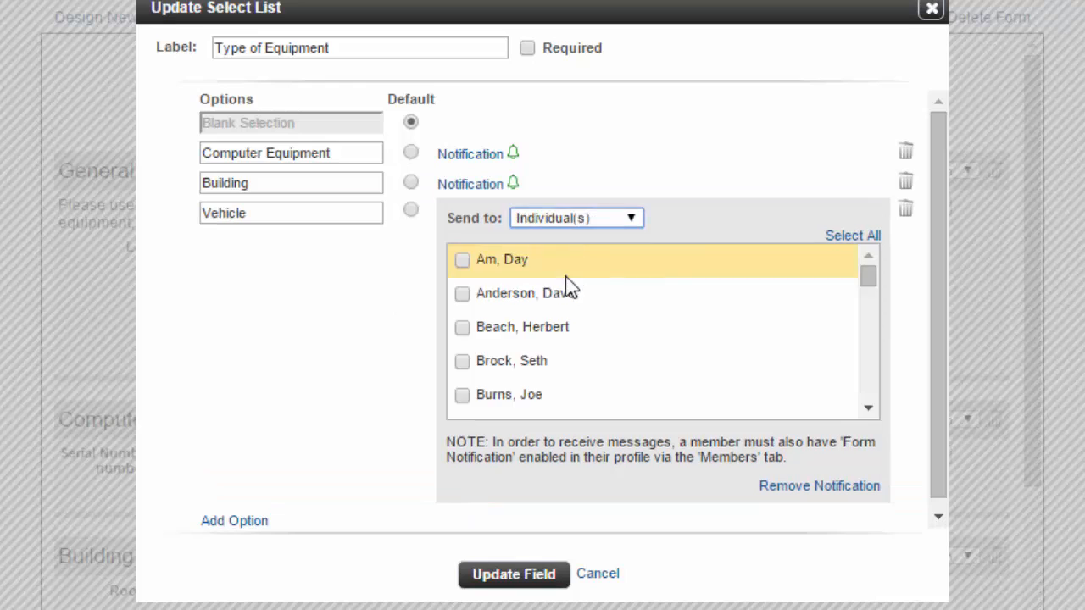
click(506, 404)
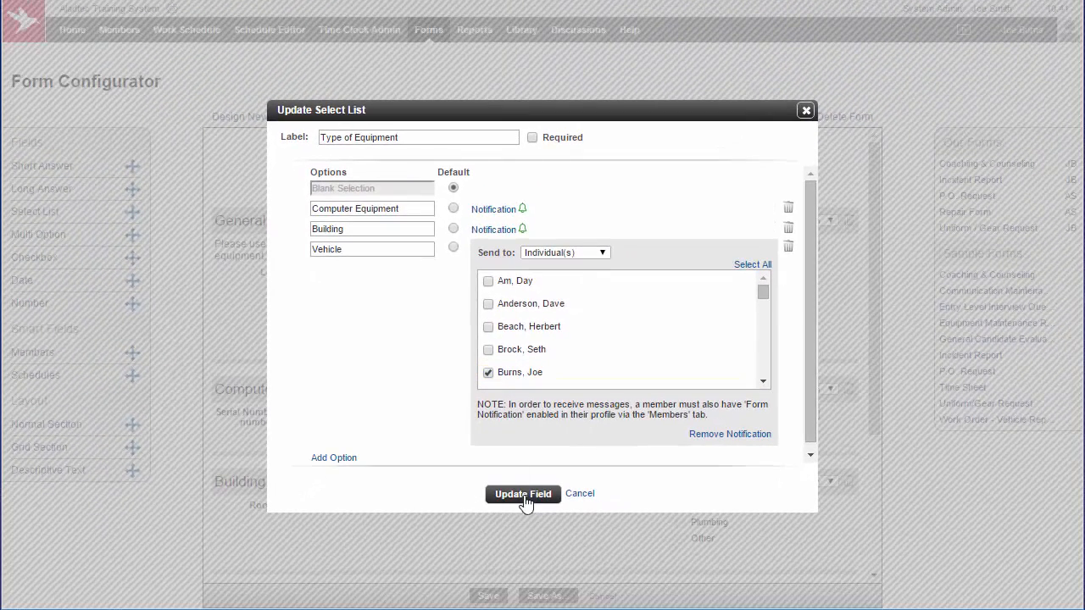
click(523, 495)
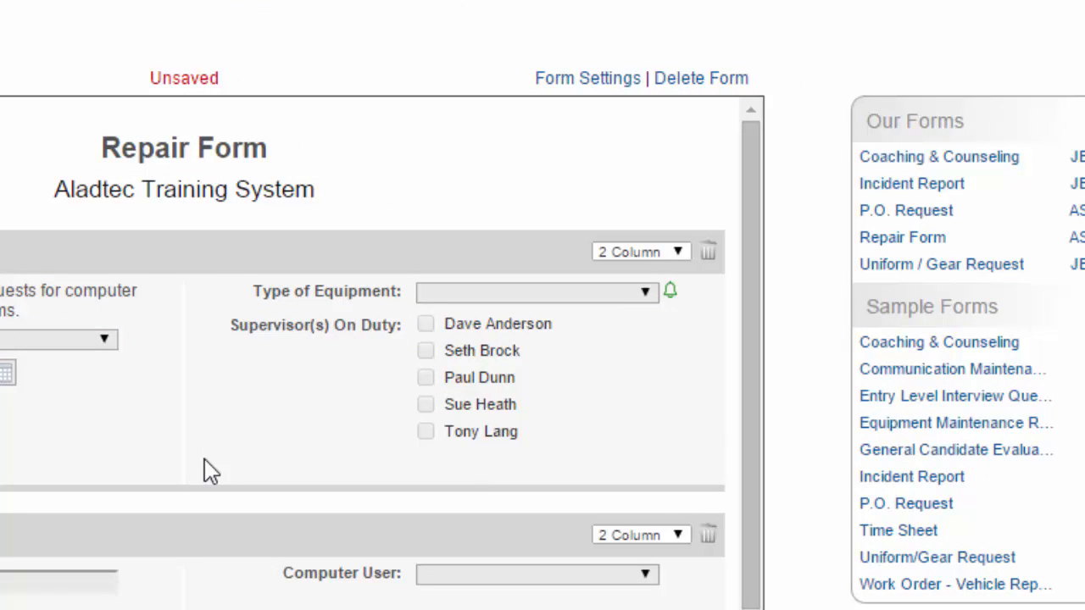
Step: Reopen the Type of Equipment field to review the Computer Equipment option's notification recipient, and close it without further changes
mouse_move(671, 297)
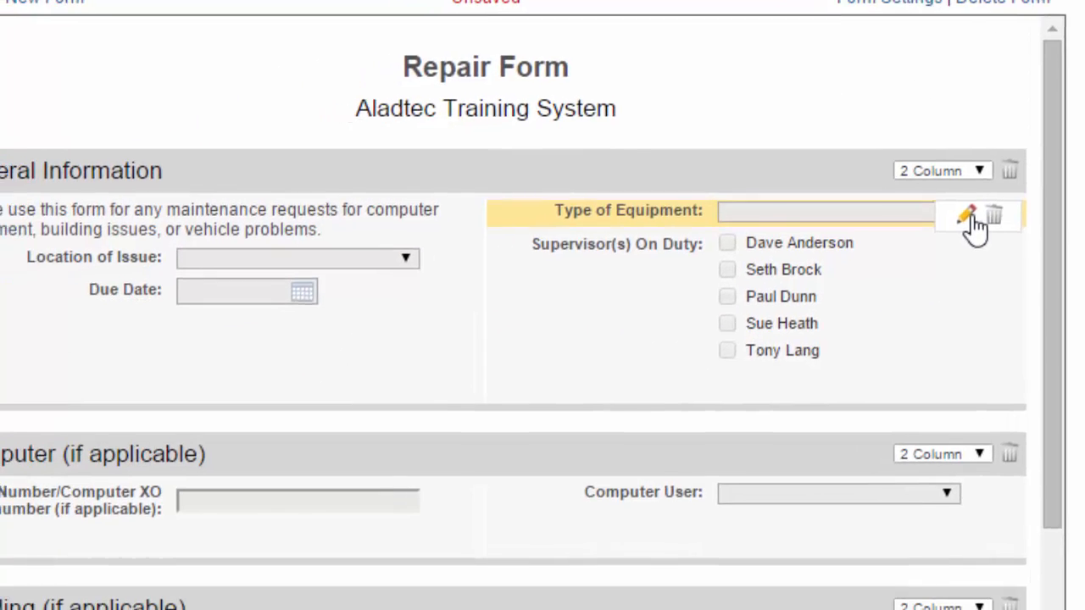
click(973, 222)
click(432, 301)
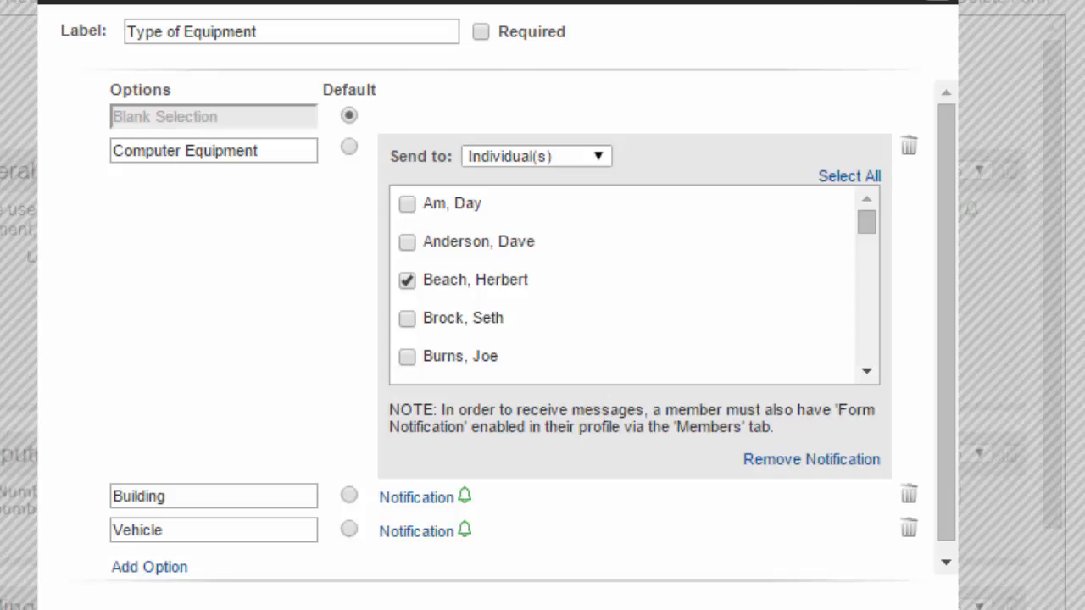
click(583, 607)
Step: Add a notification to the first Supervisor(s) On Duty option, sent individually to that same supervisor, and update the field
mouse_move(656, 293)
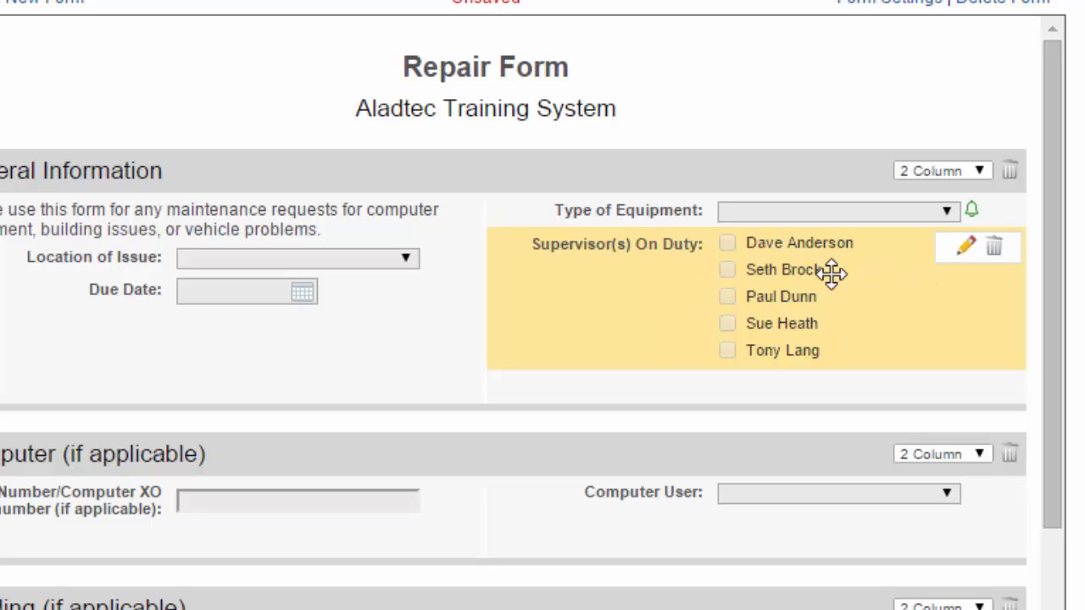
click(965, 248)
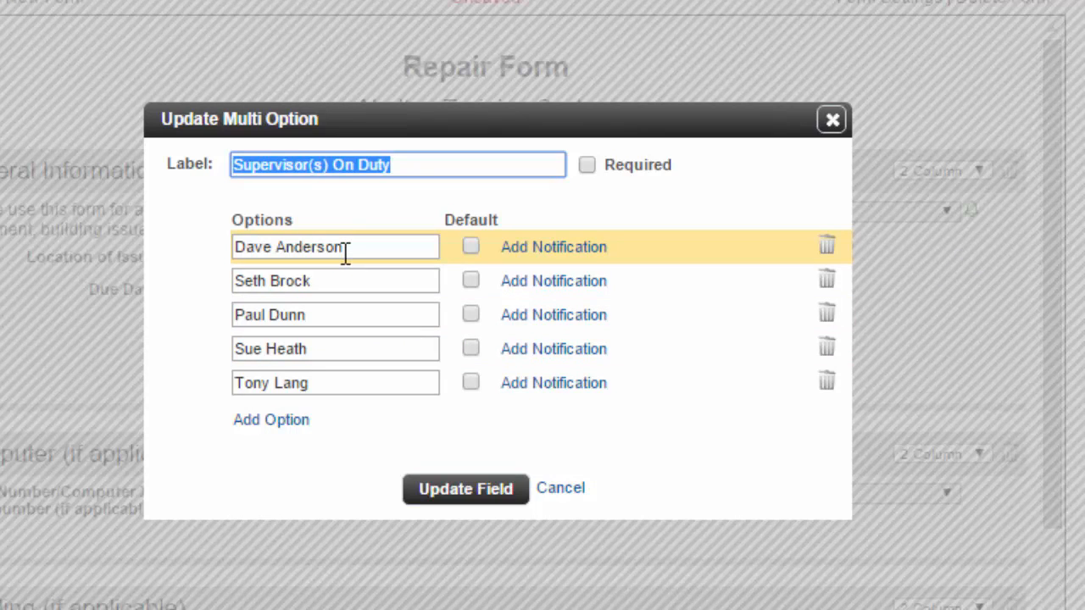
click(552, 248)
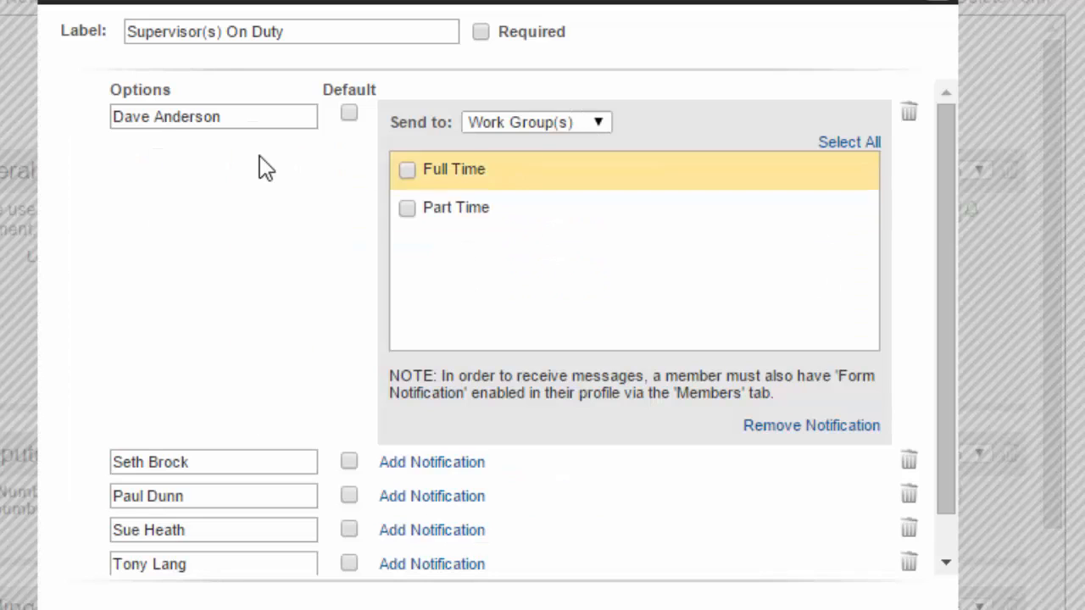
click(555, 122)
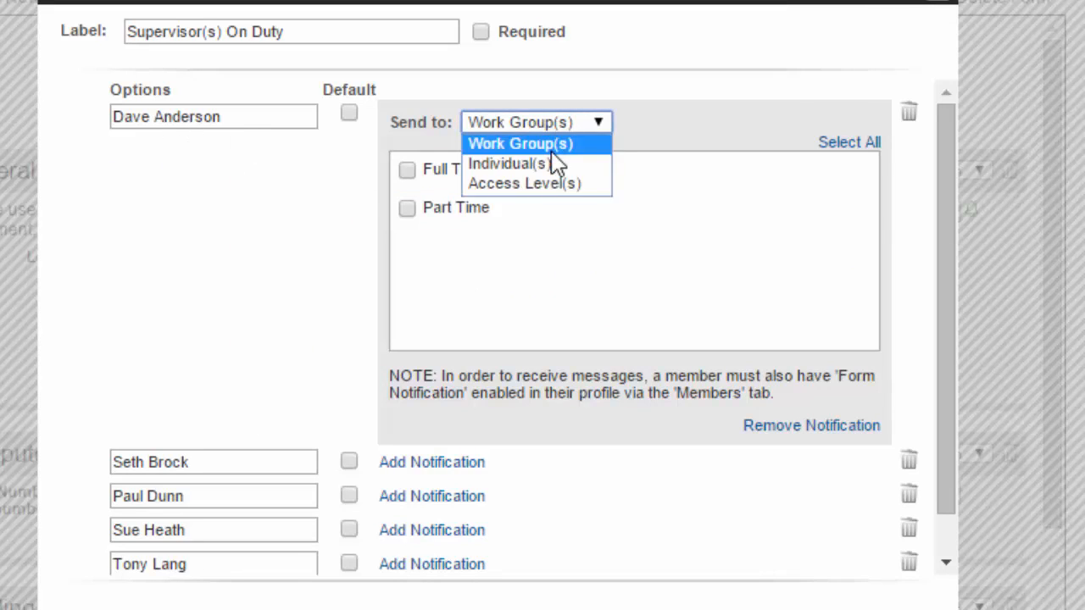
click(555, 163)
click(408, 210)
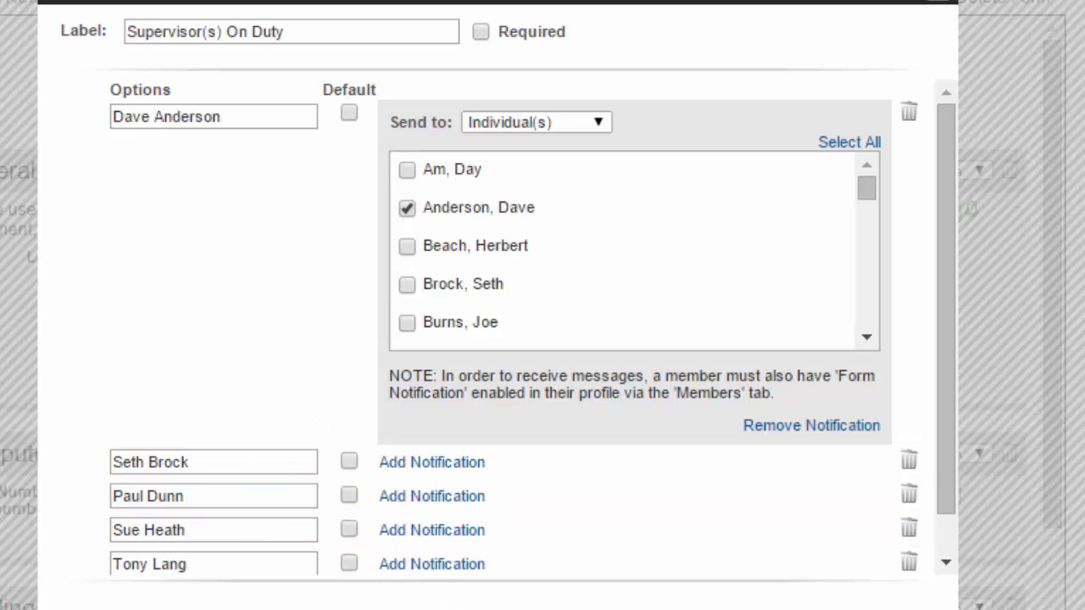
click(474, 608)
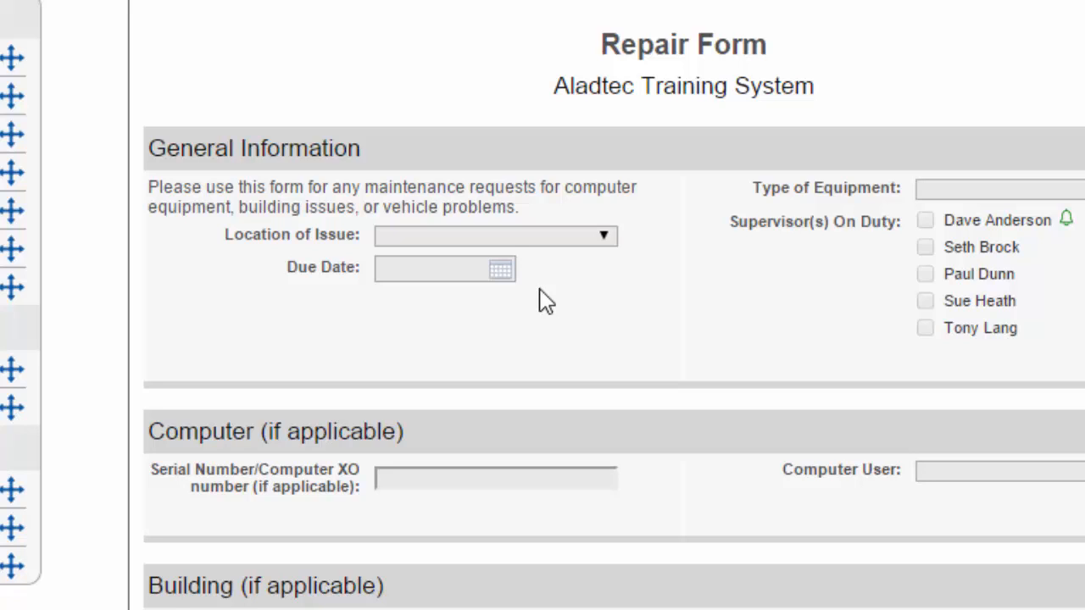
Step: Add a notification to the Due Date field that triggers if the date has passed or is within the next 2 days
mouse_move(495, 273)
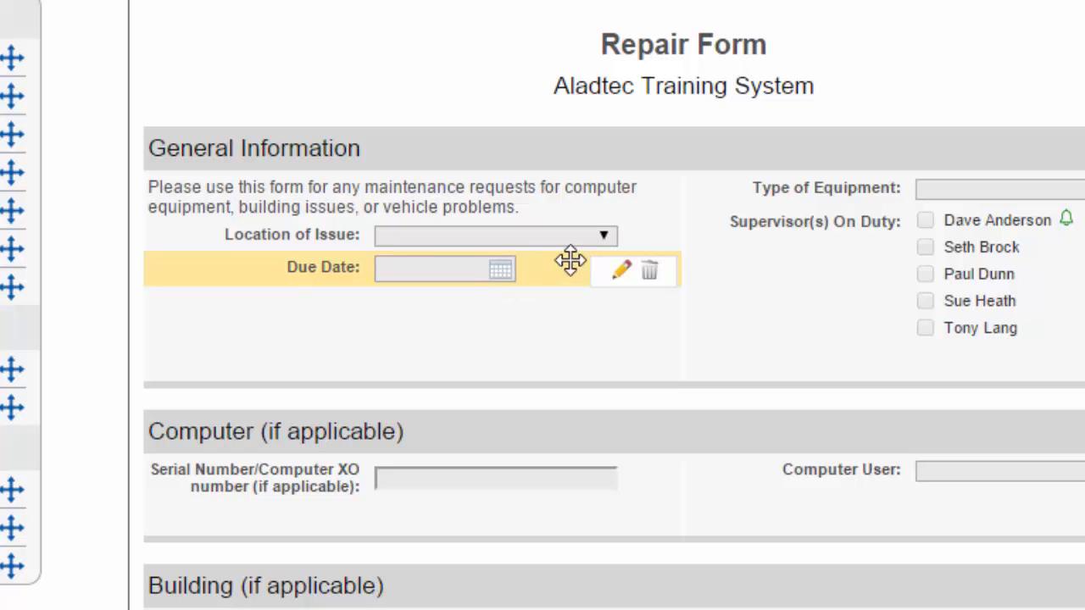
click(622, 273)
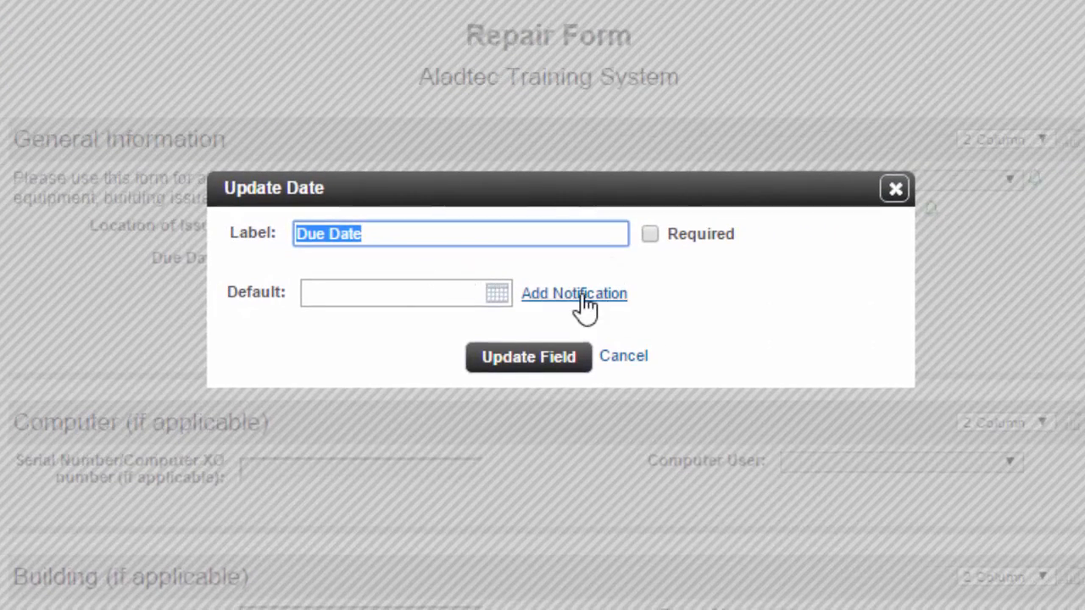
click(583, 298)
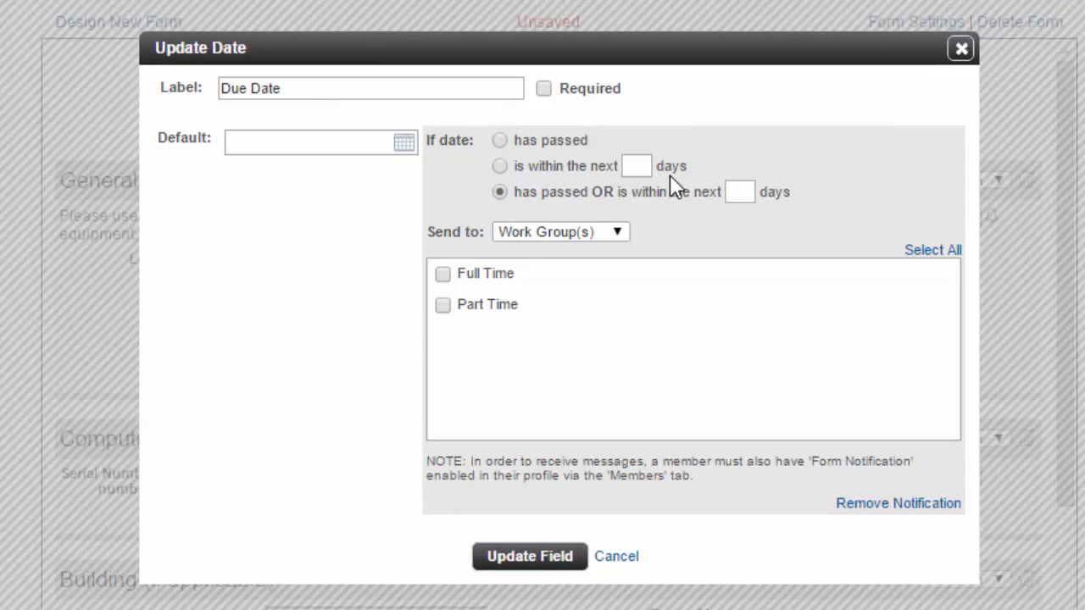
click(739, 192)
text(2)
Step: Send the Due Date notification to one individual member, the one listed just before Gunner, and update the field
click(536, 237)
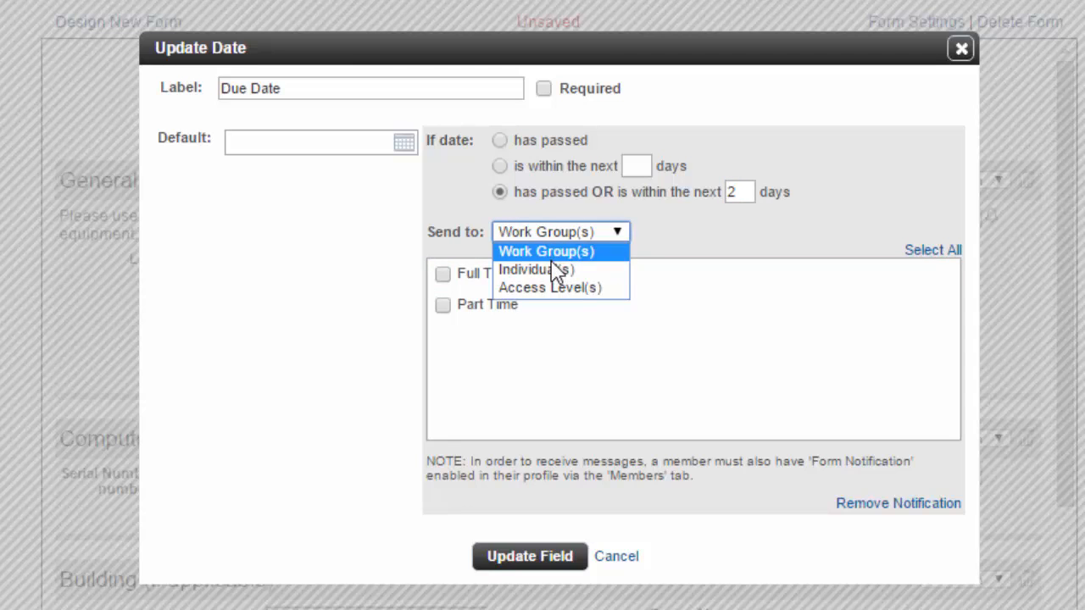
click(555, 269)
scroll(542, 354, down, 5)
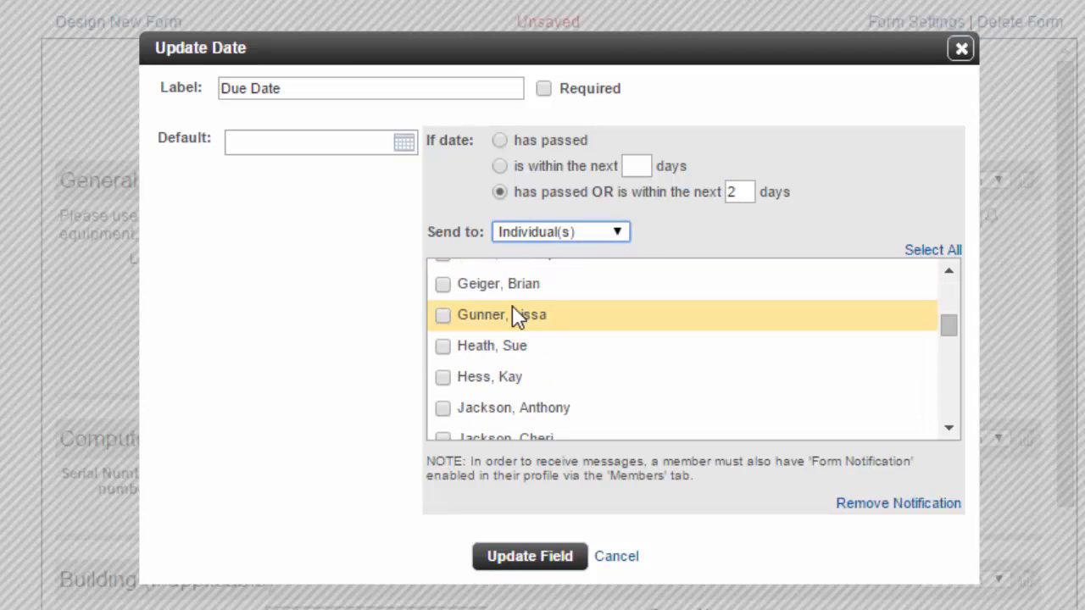
click(445, 287)
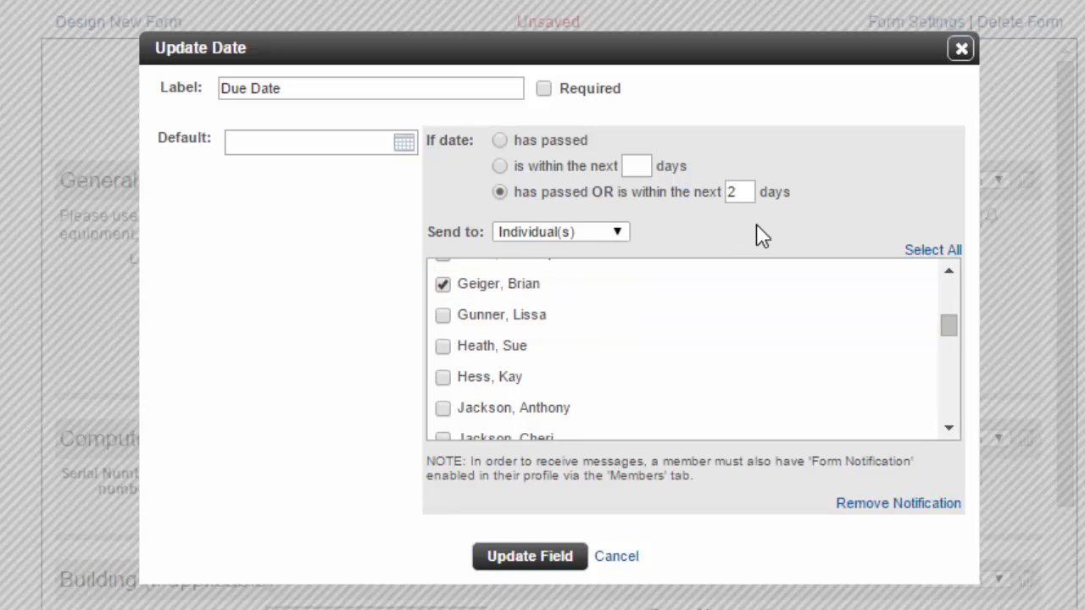
click(517, 559)
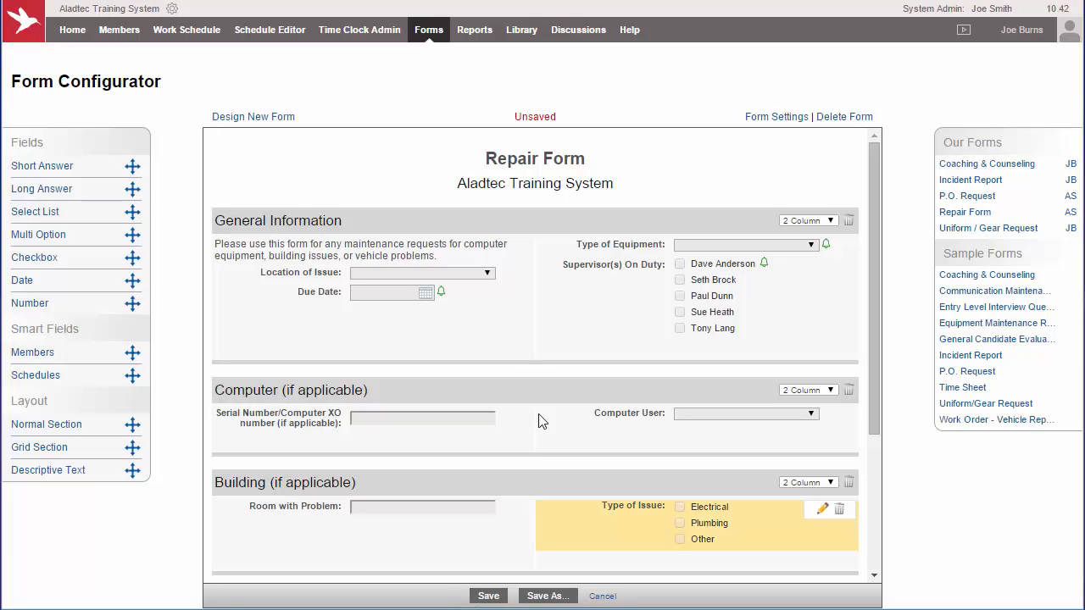
mouse_move(614, 157)
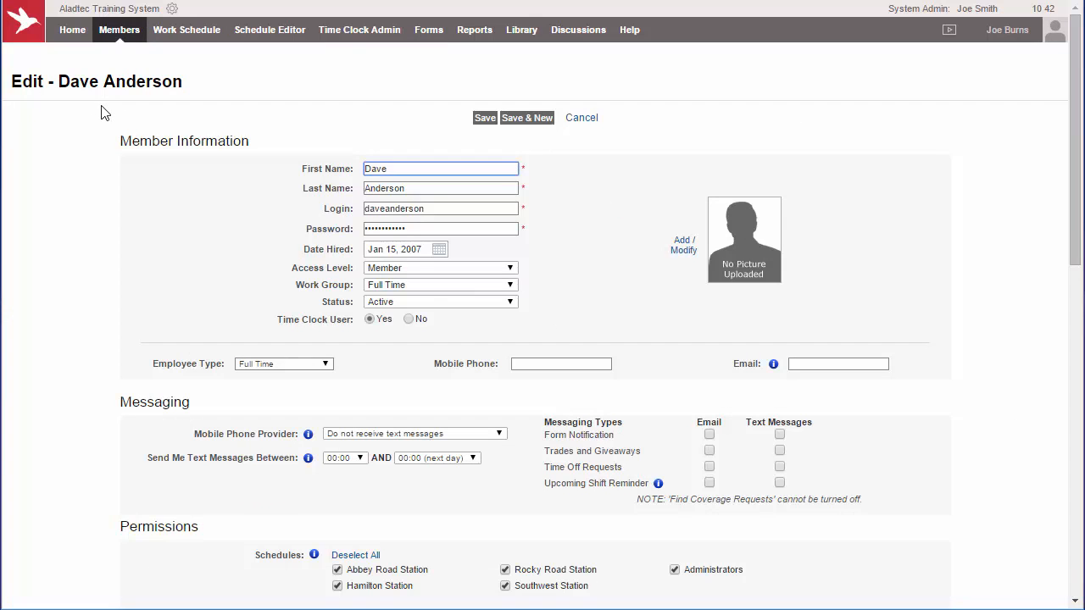
mouse_move(118, 29)
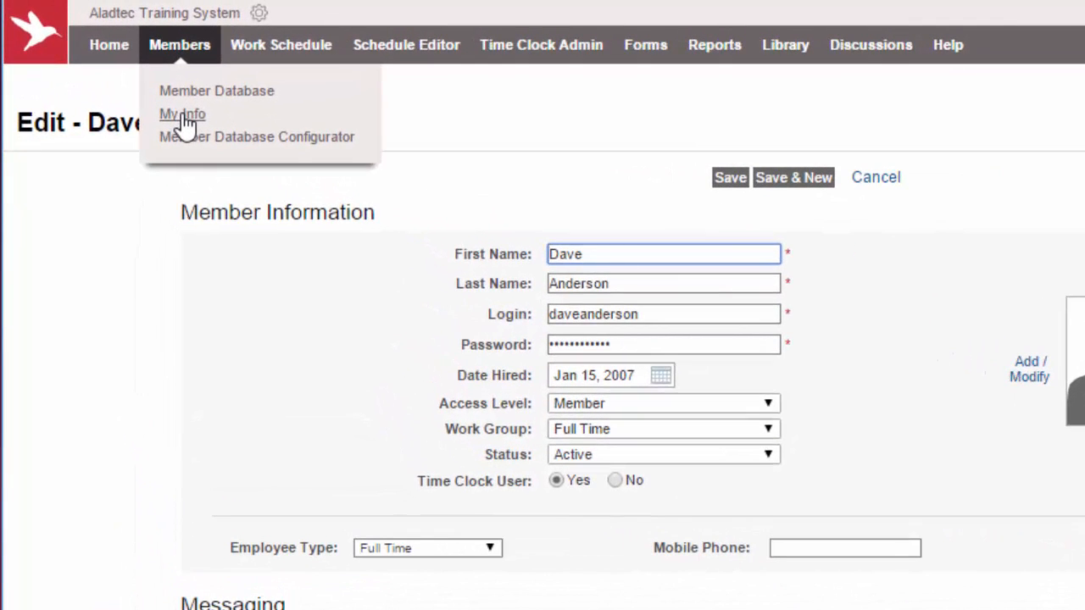